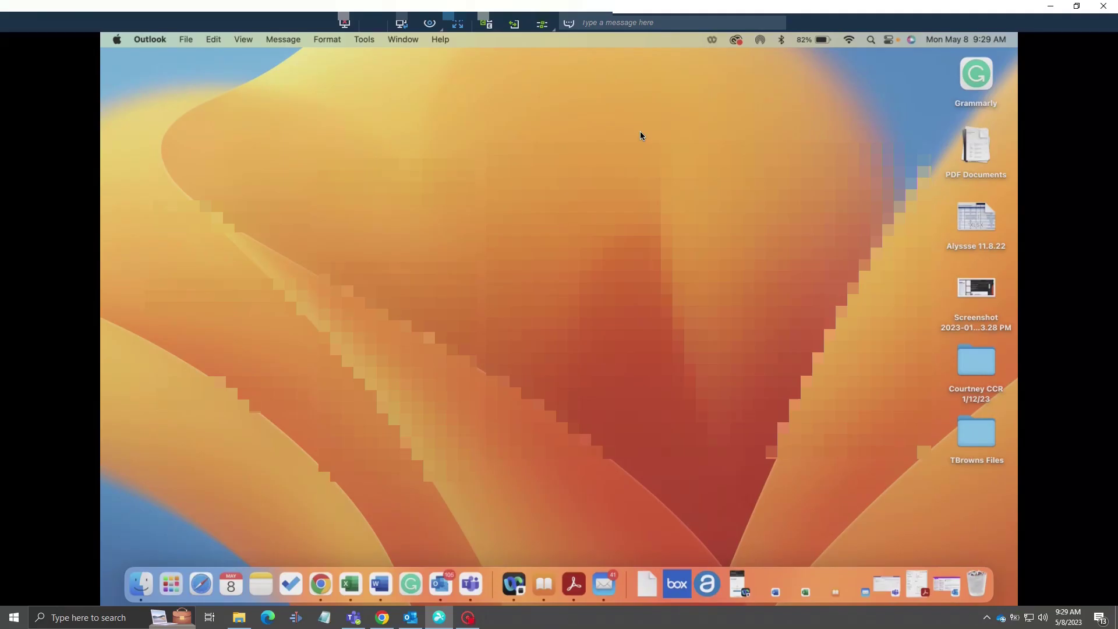
Find 'IT Test Email Please Ignore' in the Junk Email folder and mark it Not Junk
{"action": "left_click", "coordinate": [434, 583]}
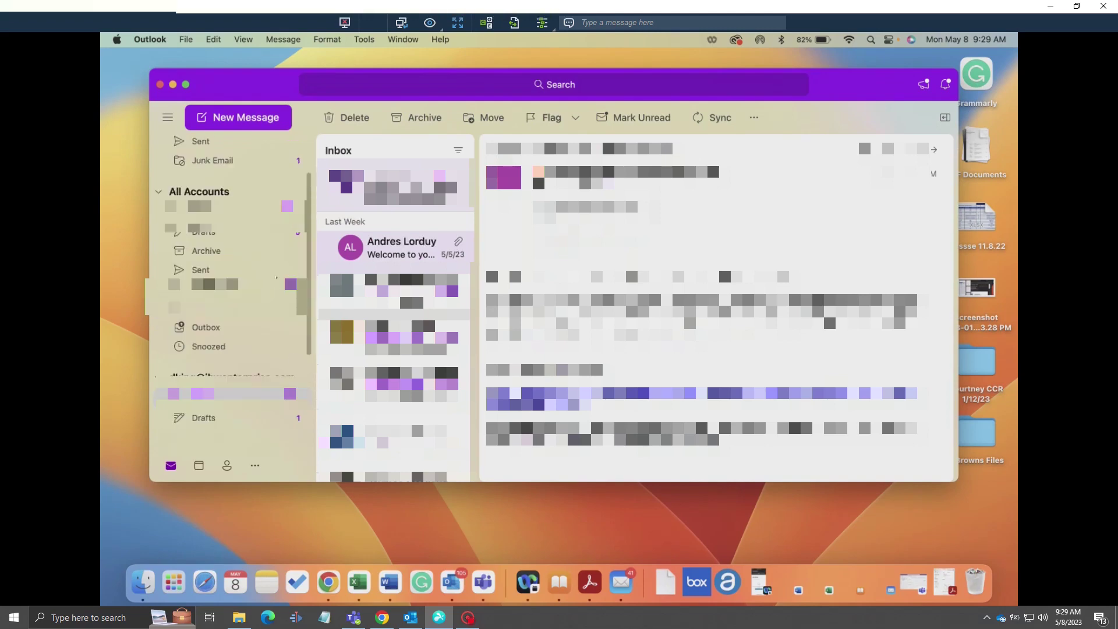
{"action": "left_click", "coordinate": [238, 277]}
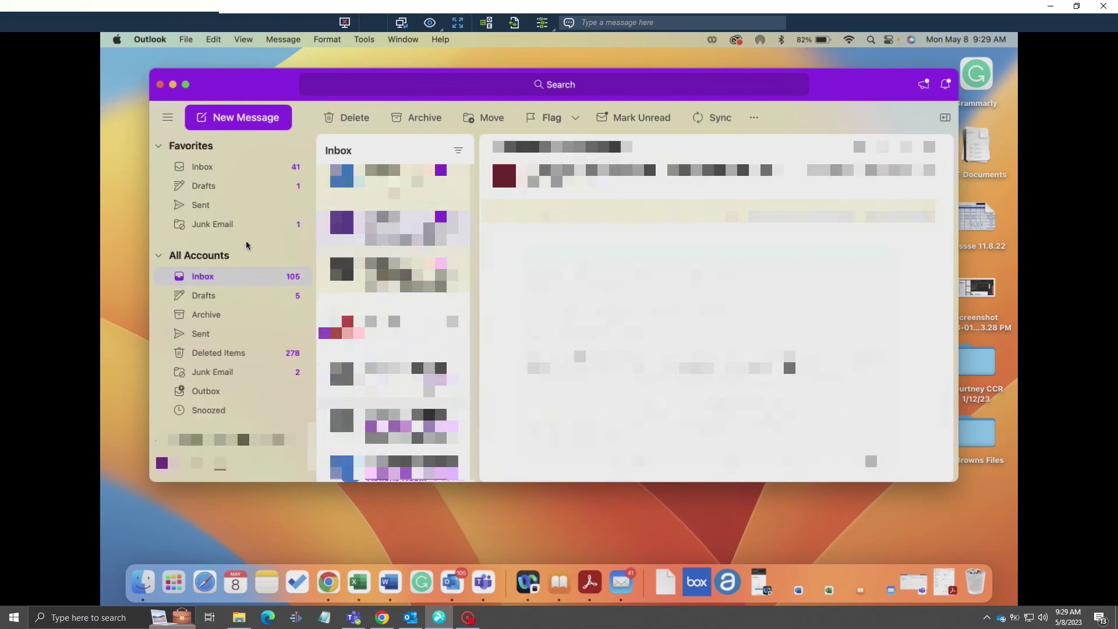
{"action": "left_click", "coordinate": [250, 225]}
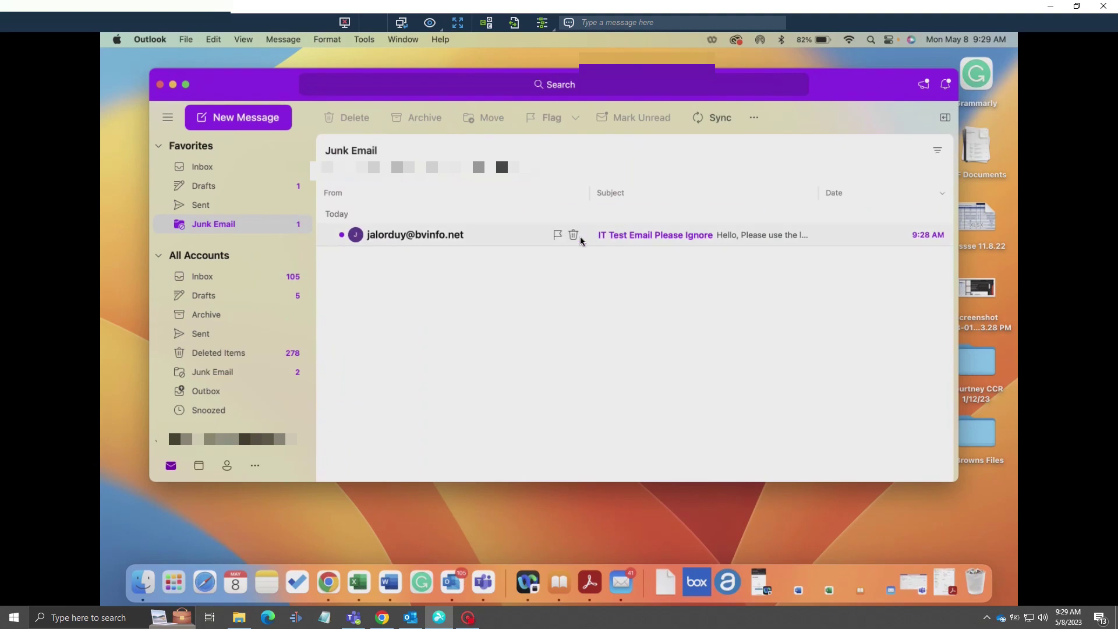
{"action": "left_click", "coordinate": [619, 234]}
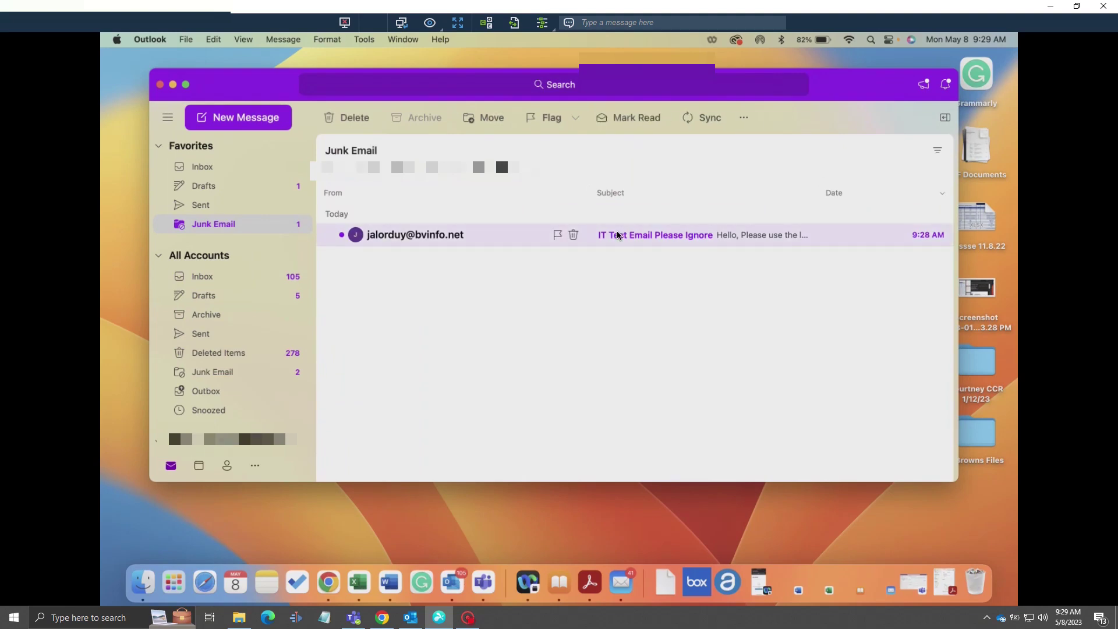
{"action": "double_click", "coordinate": [619, 235]}
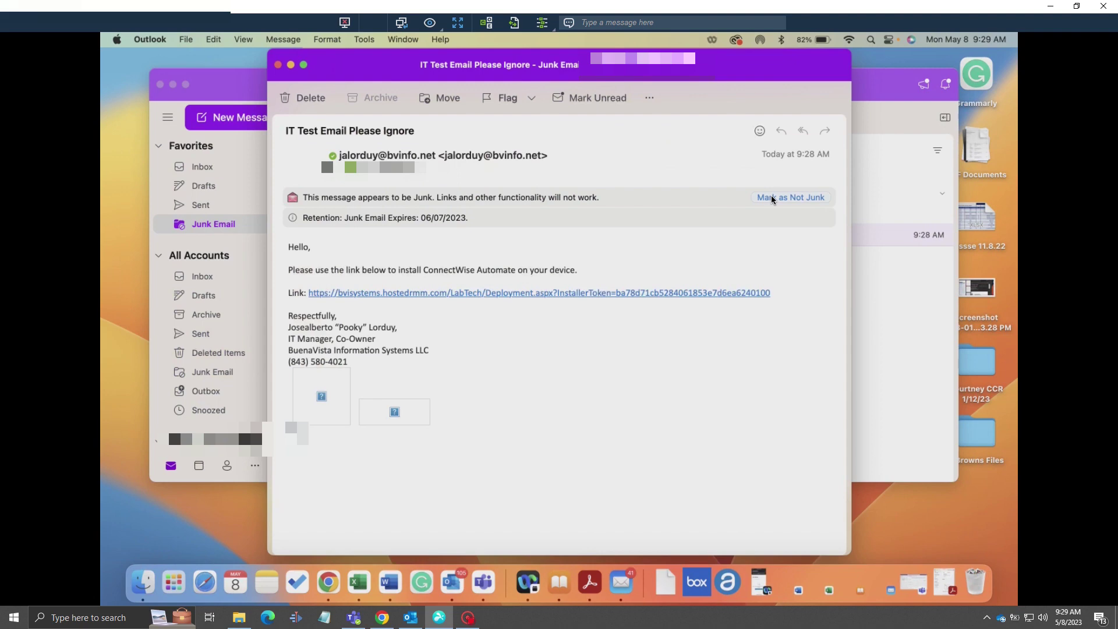
{"action": "left_click", "coordinate": [772, 198]}
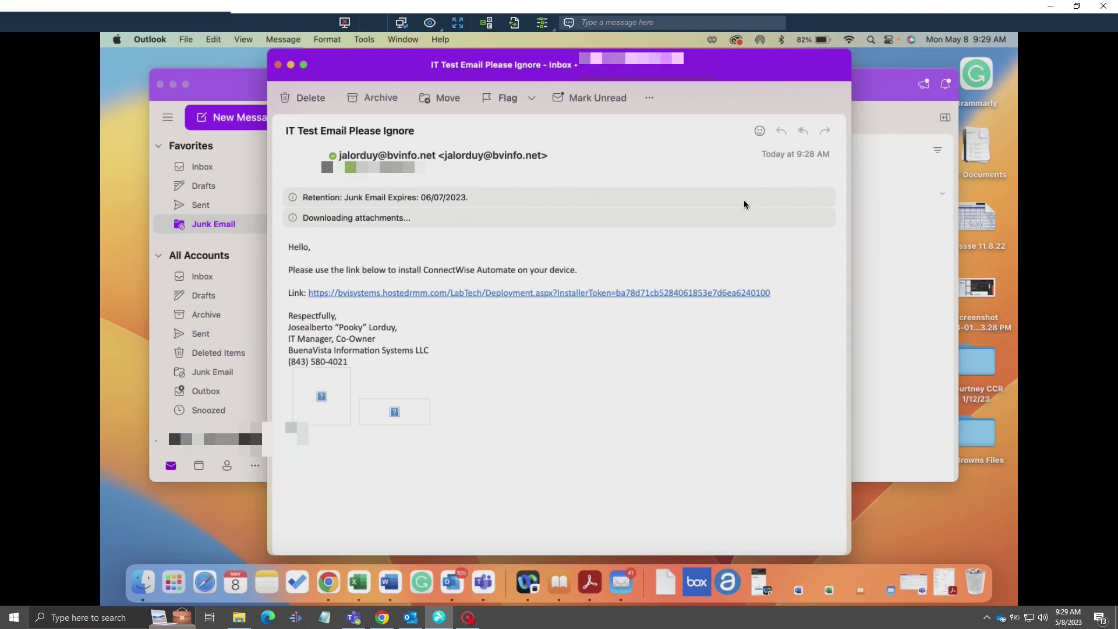
{"action": "left_click", "coordinate": [279, 65]}
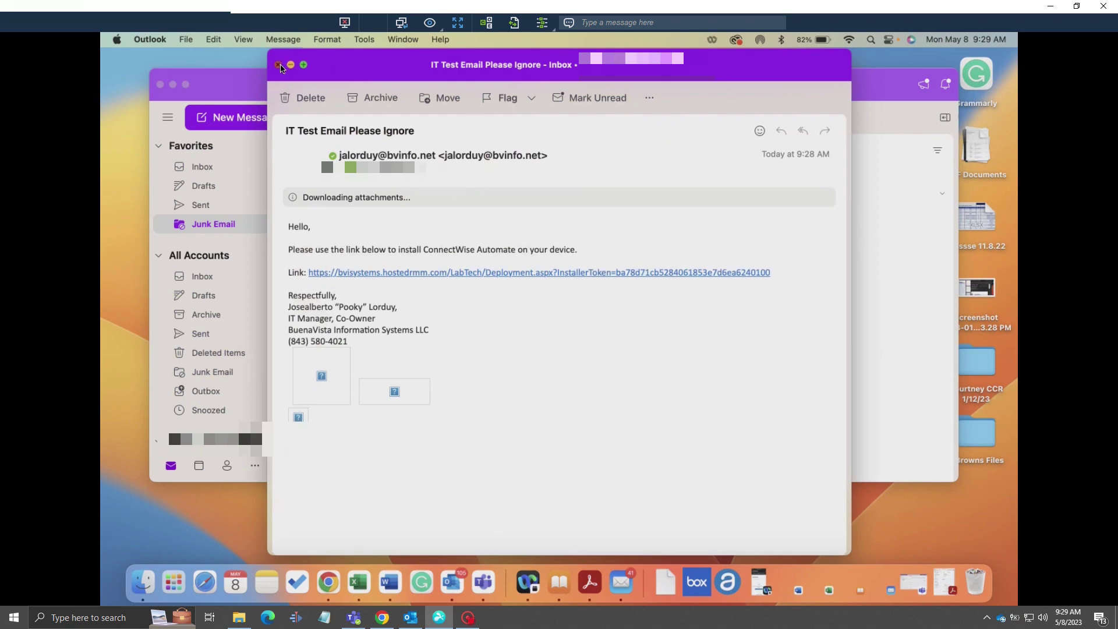
Return to the Inbox and open the downloaded LTechAgent.zip
{"action": "left_click", "coordinate": [263, 169]}
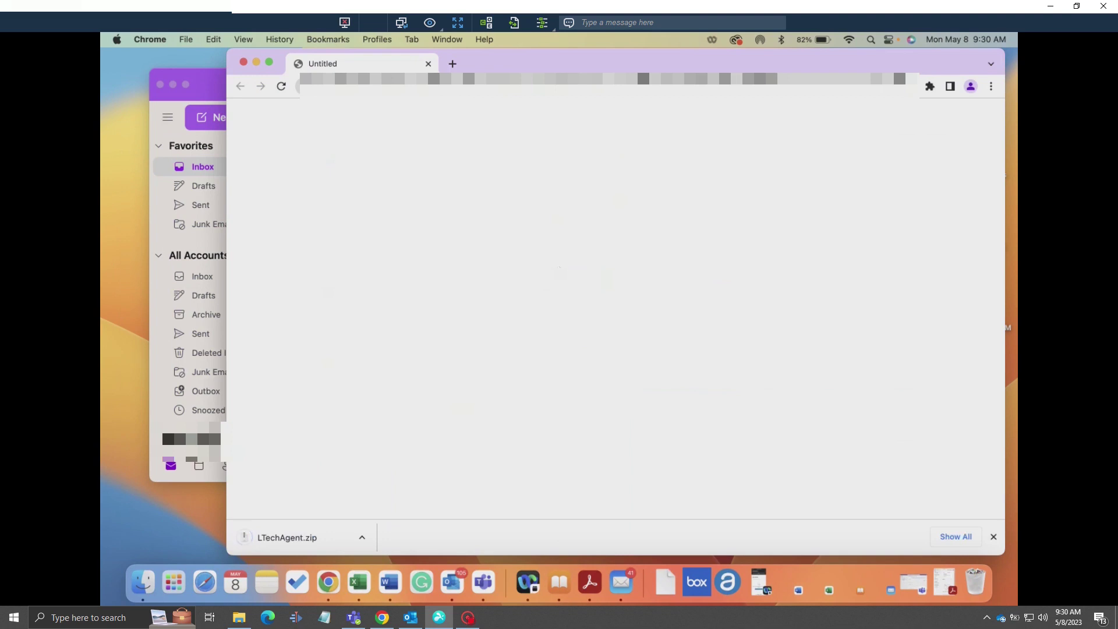
{"action": "left_click", "coordinate": [310, 543]}
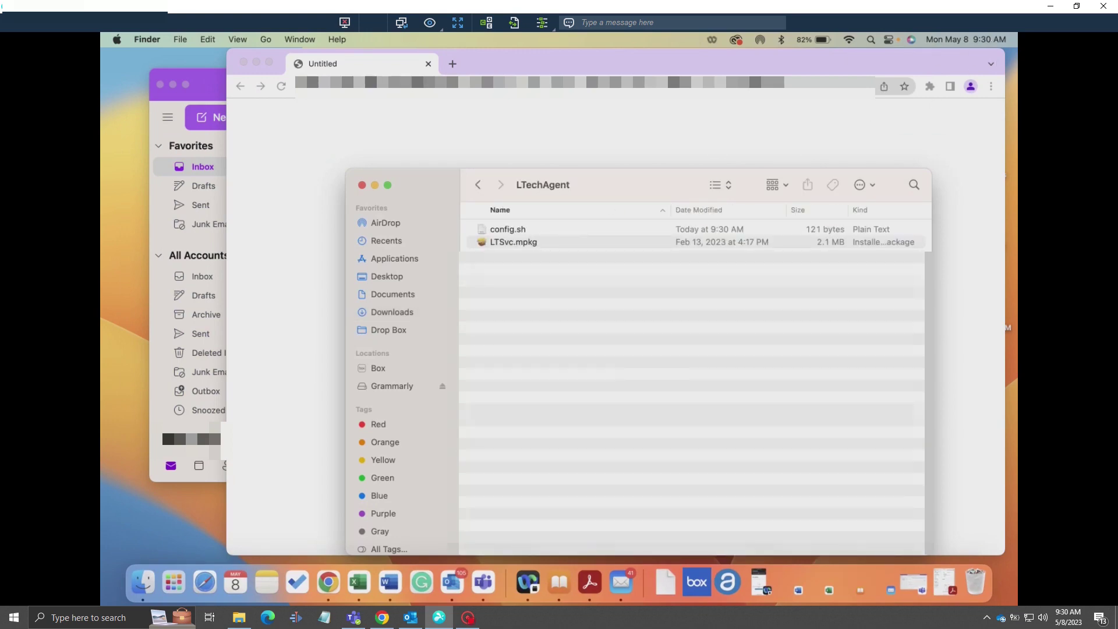
Install LTSvc.mpkg on Macintosh HD with the admin password, then move the package to the Trash
{"action": "left_click", "coordinate": [244, 62]}
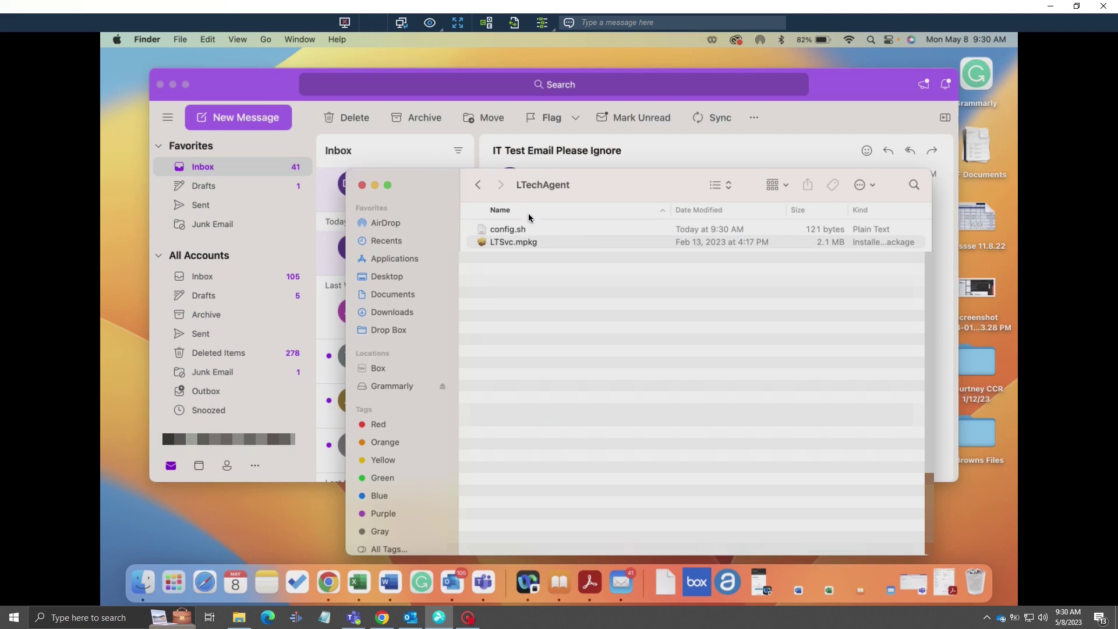
{"action": "double_click", "coordinate": [511, 242]}
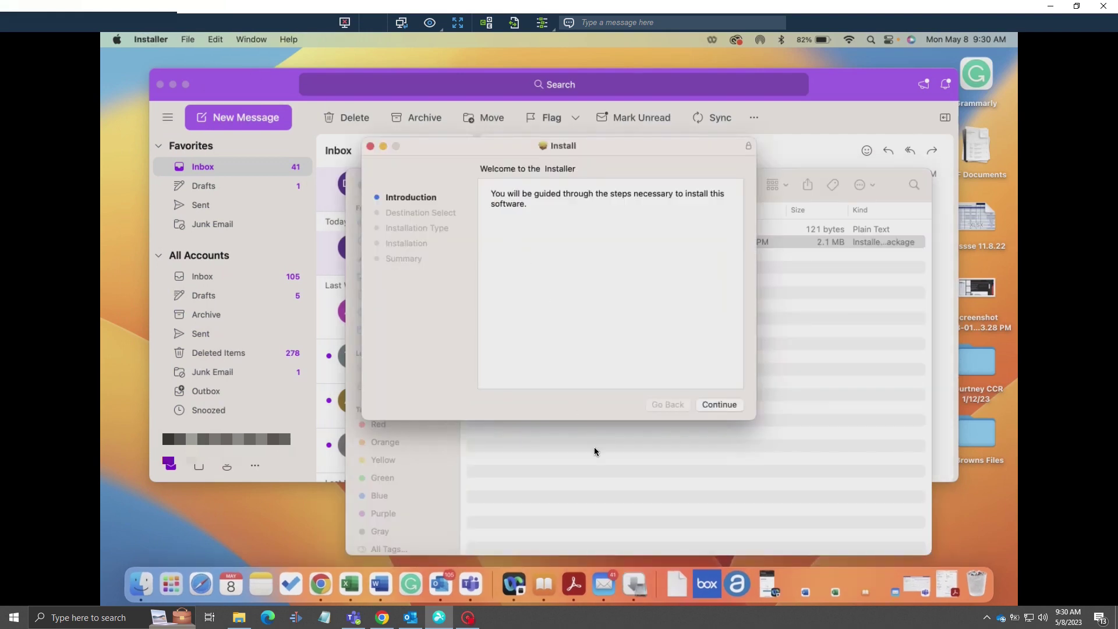
{"action": "left_click", "coordinate": [729, 401]}
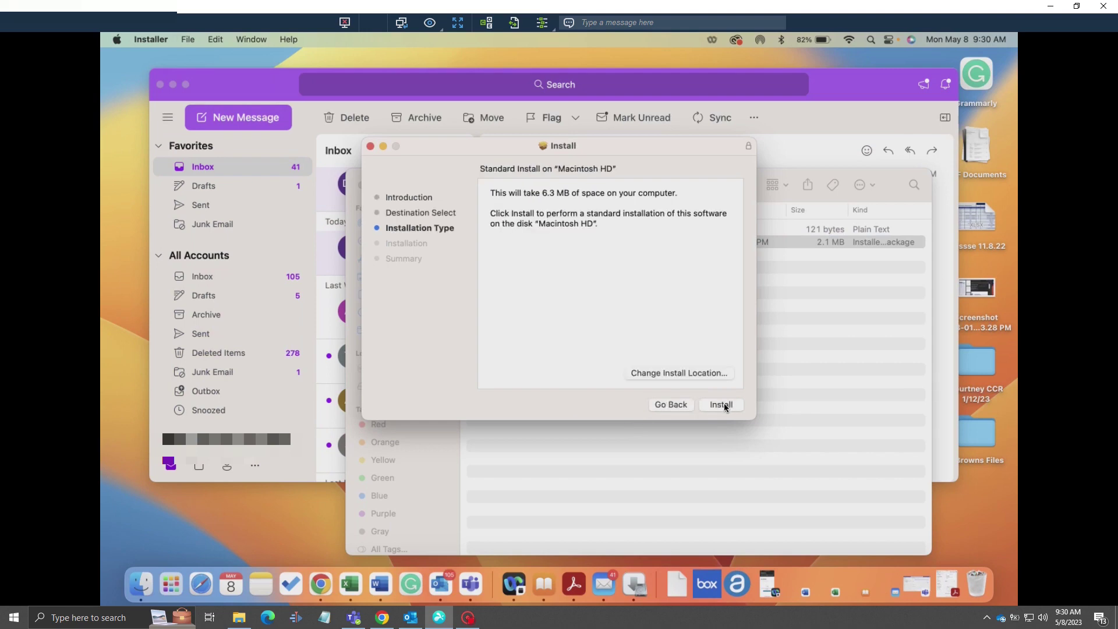
{"action": "left_click", "coordinate": [725, 404]}
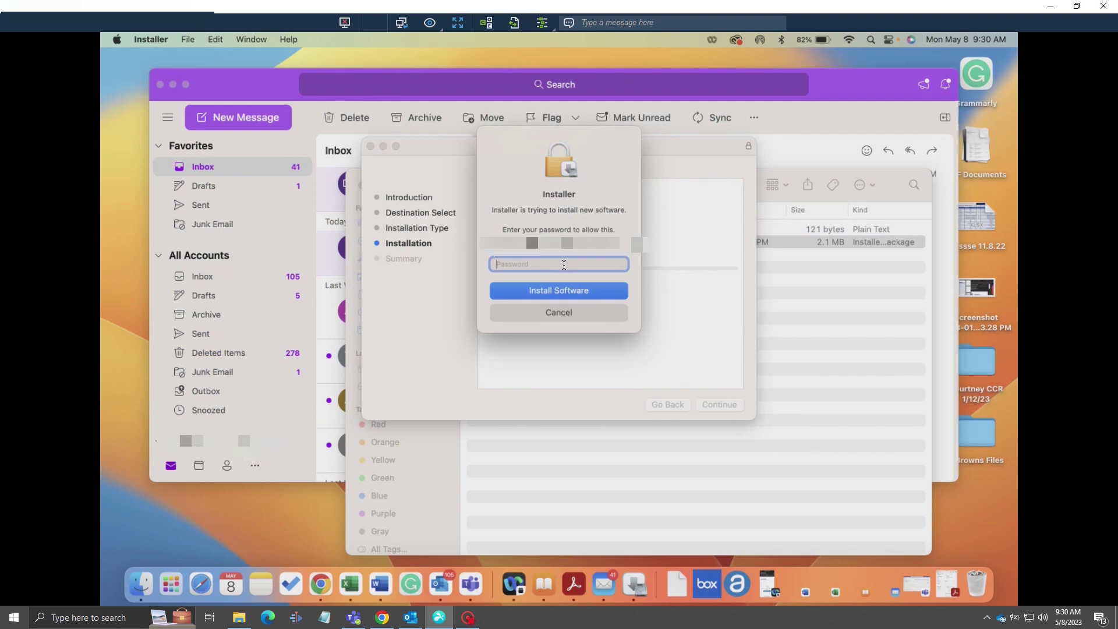
{"action": "type", "text": "••••••"}
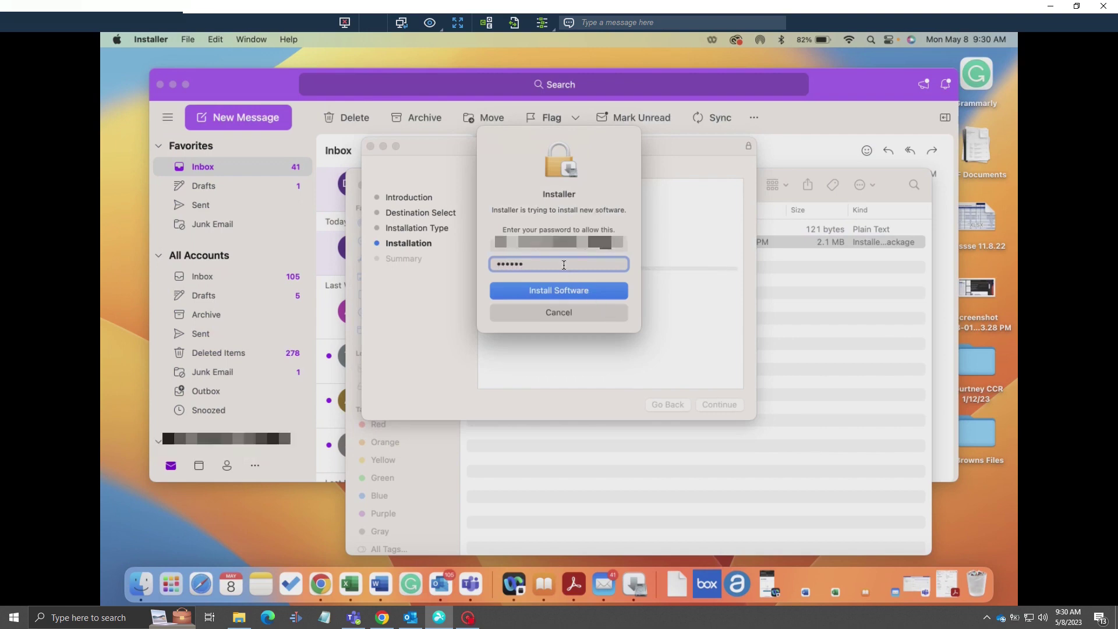
{"action": "type", "text": "•••"}
{"action": "left_click", "coordinate": [554, 293]}
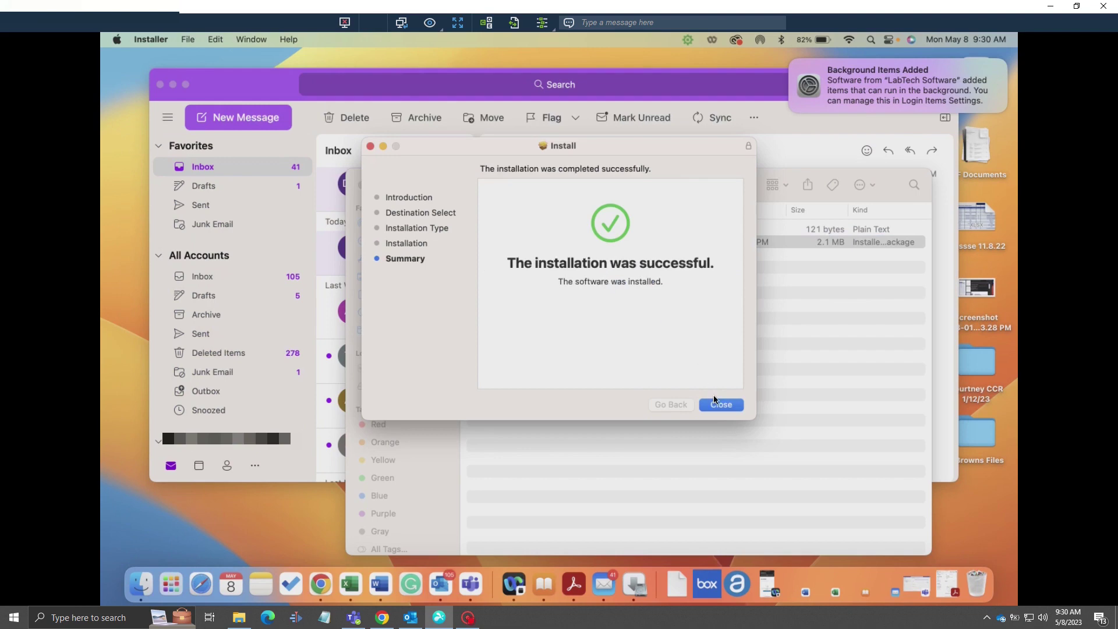
{"action": "left_click", "coordinate": [733, 403]}
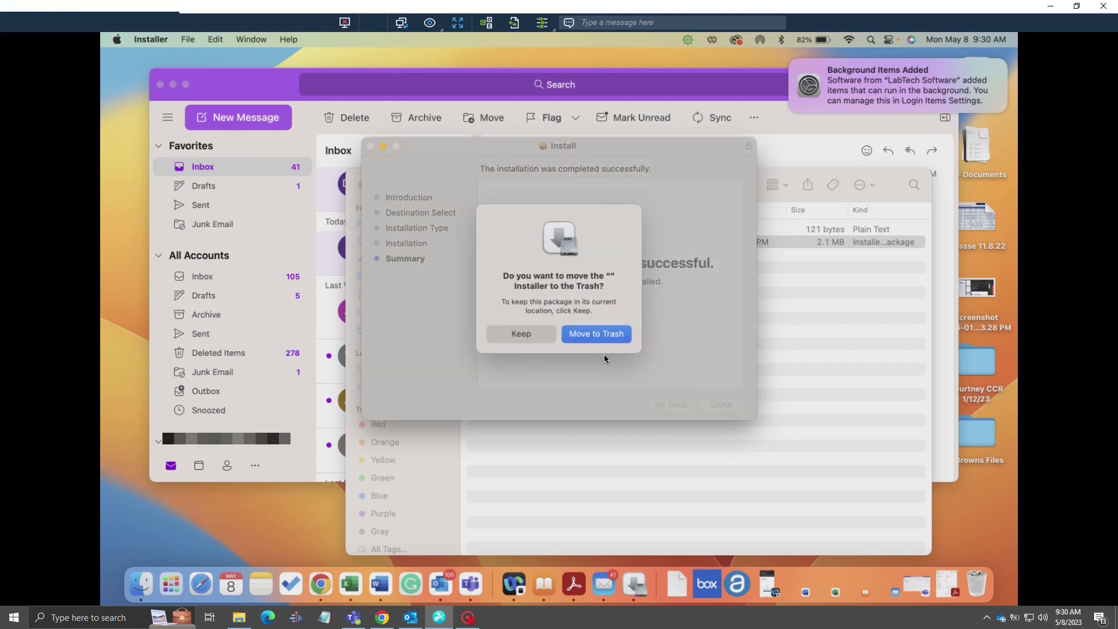
{"action": "left_click", "coordinate": [609, 335]}
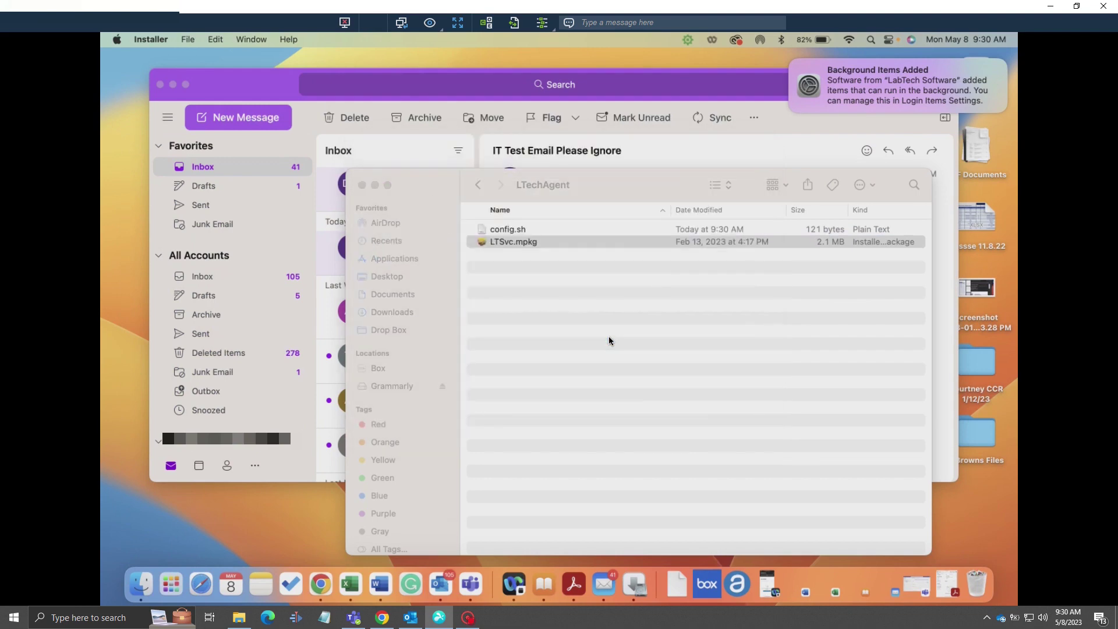
Send a High-importance ticket with subject 'Test' and message 'This is a test ticket.'
{"action": "left_click", "coordinate": [361, 185]}
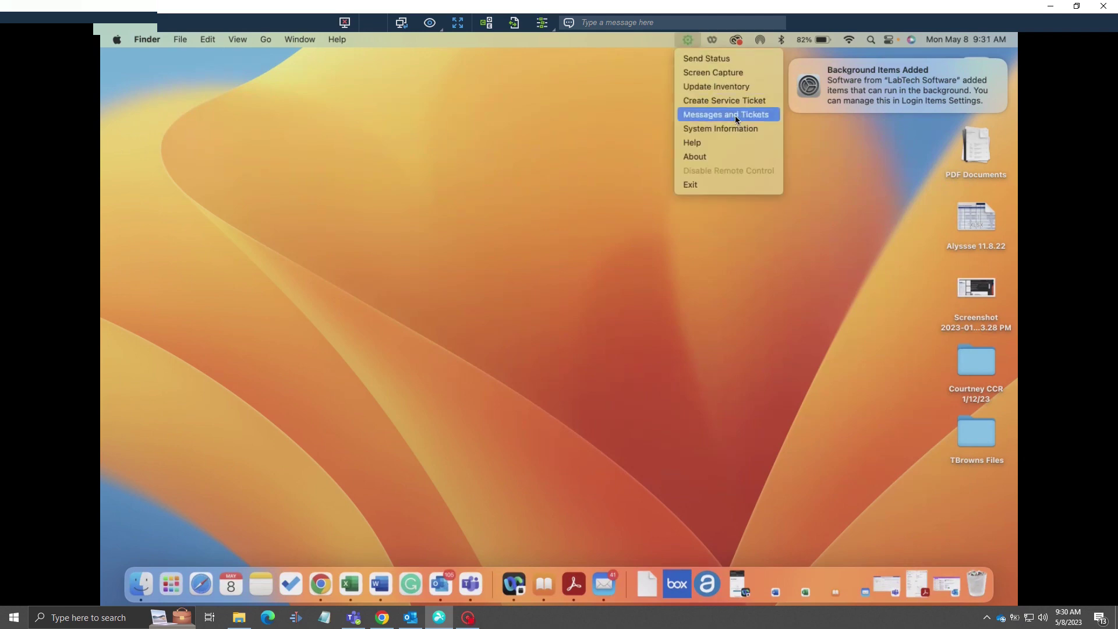
{"action": "left_click", "coordinate": [752, 105]}
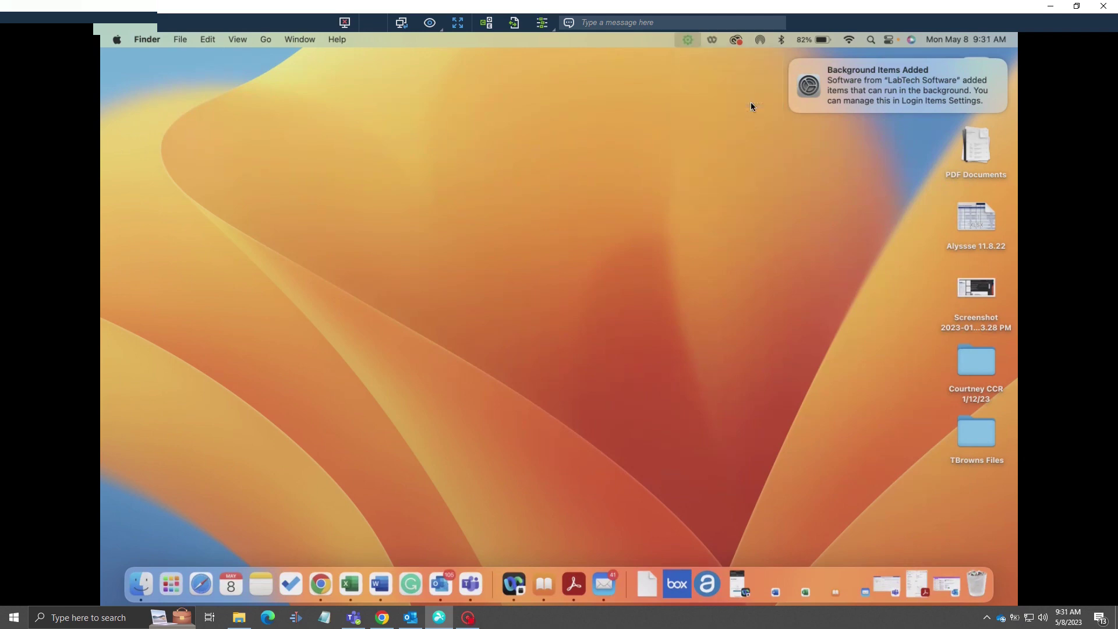
{"action": "left_click", "coordinate": [537, 184]}
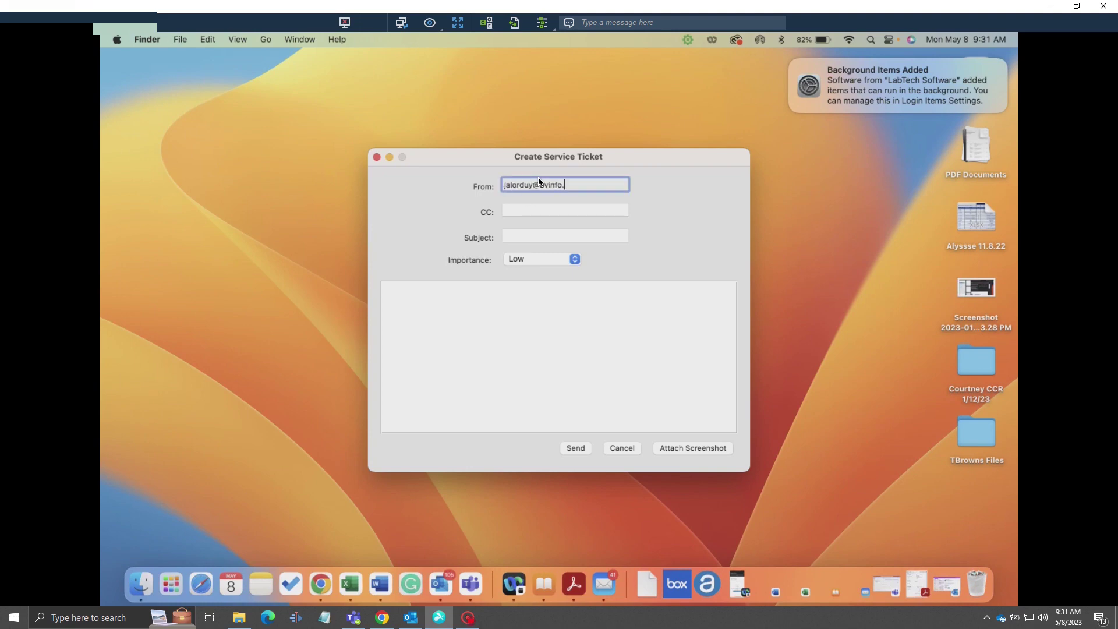
{"action": "left_click", "coordinate": [517, 237]}
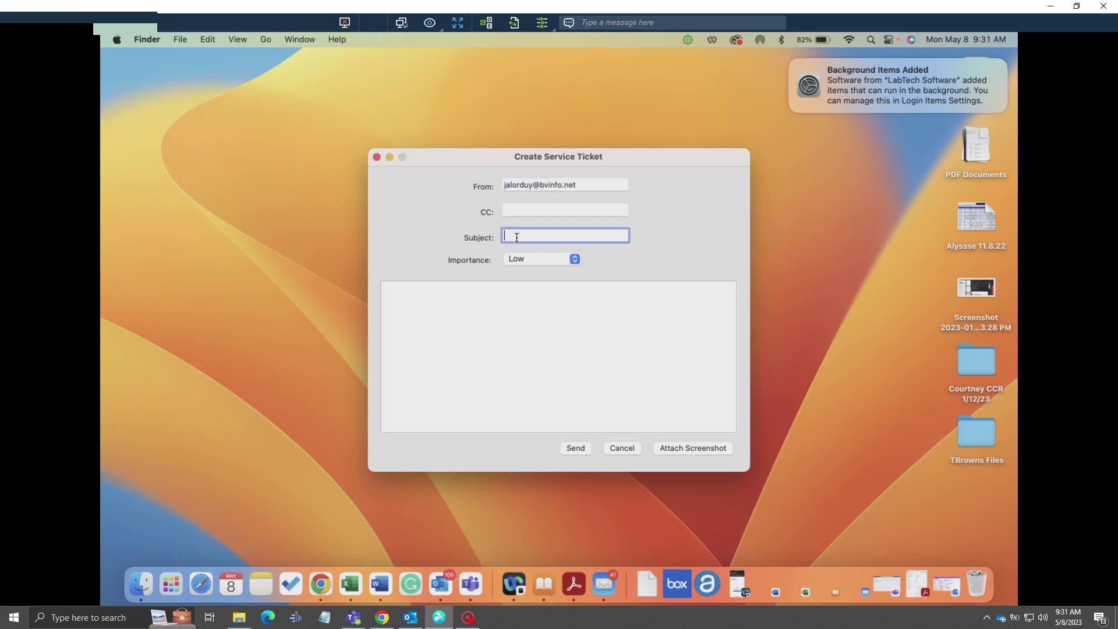
{"action": "type", "text": "Test"}
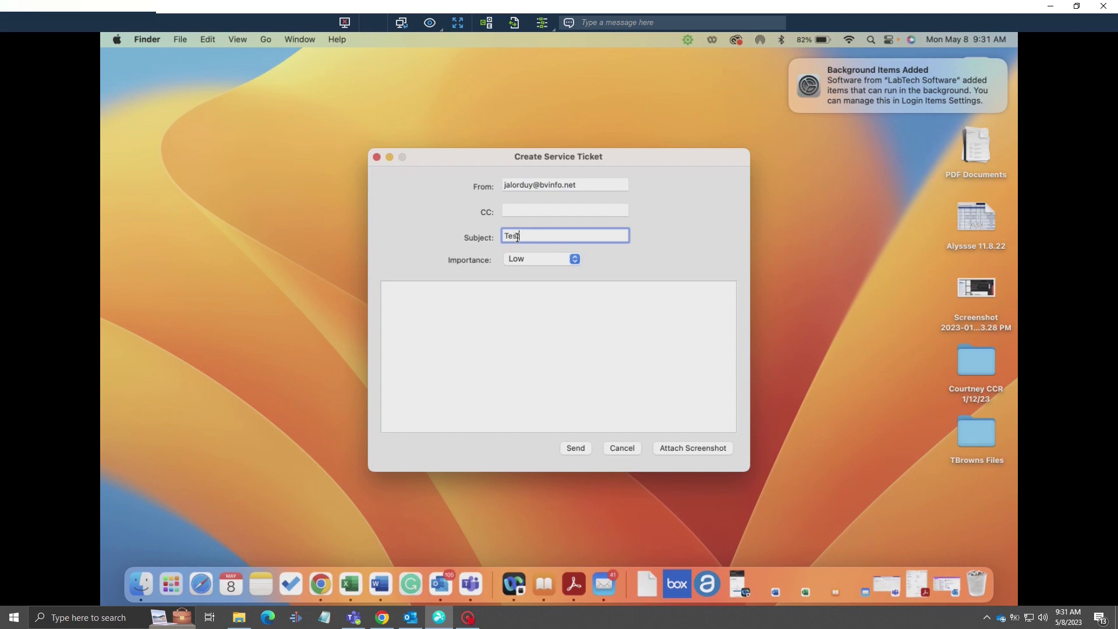
{"action": "left_click", "coordinate": [574, 258]}
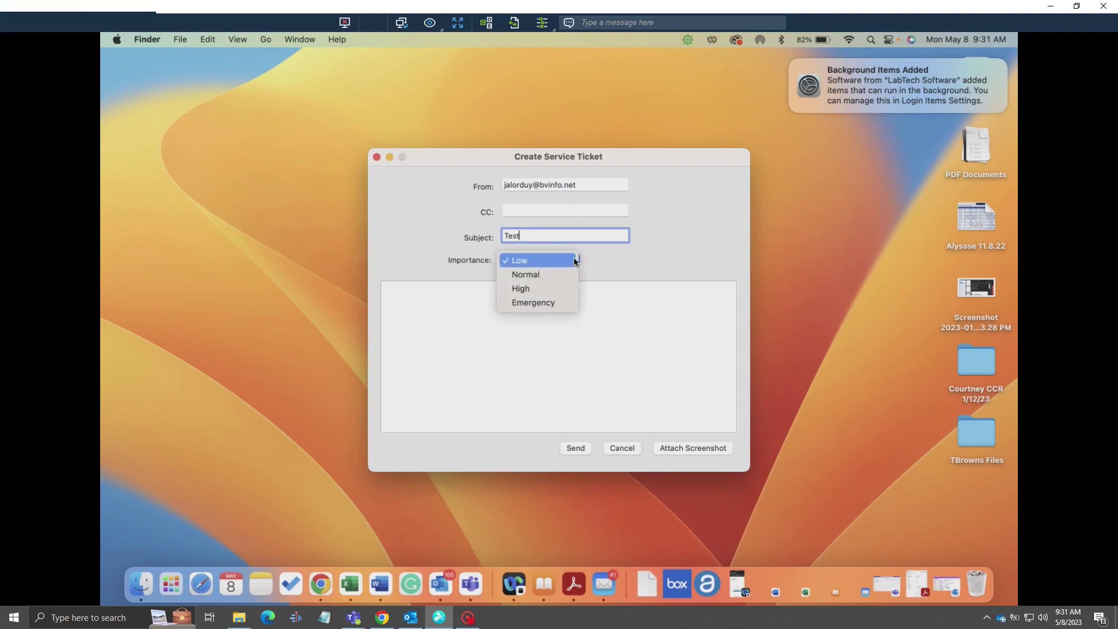
{"action": "left_click", "coordinate": [530, 289]}
{"action": "left_click", "coordinate": [504, 305]}
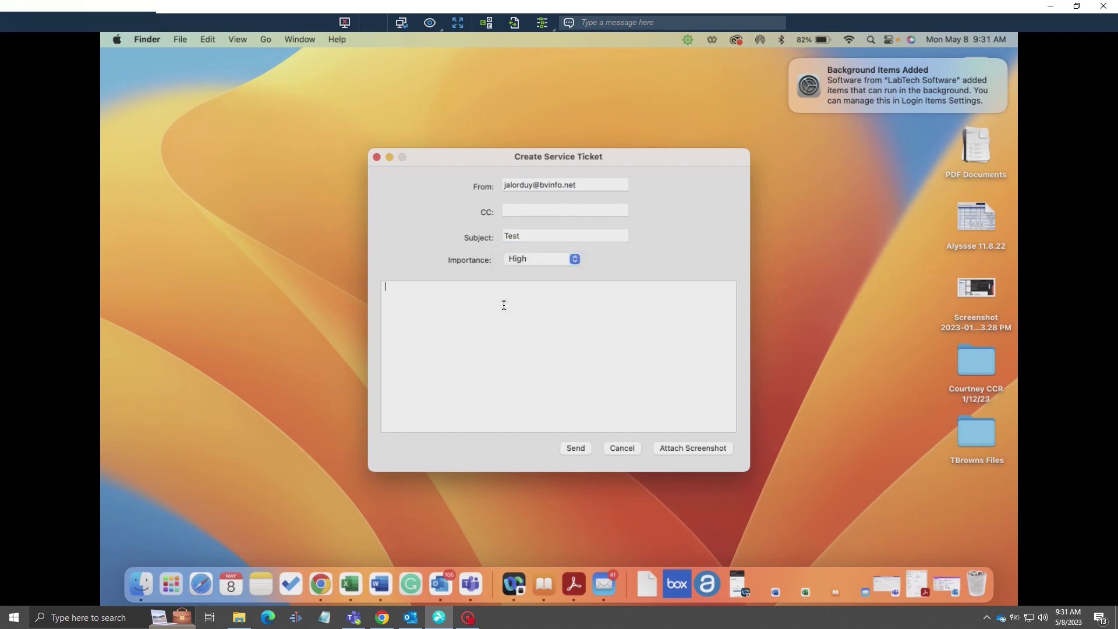
{"action": "type", "text": "This is a test ticket."}
{"action": "left_click", "coordinate": [573, 449]}
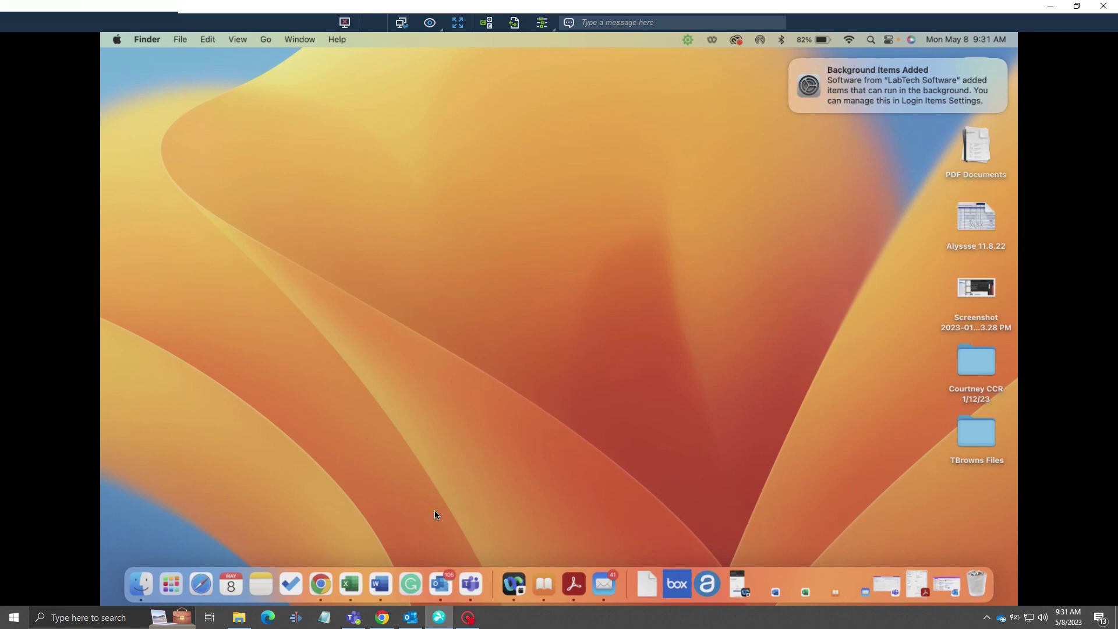
{"action": "left_click", "coordinate": [171, 584]}
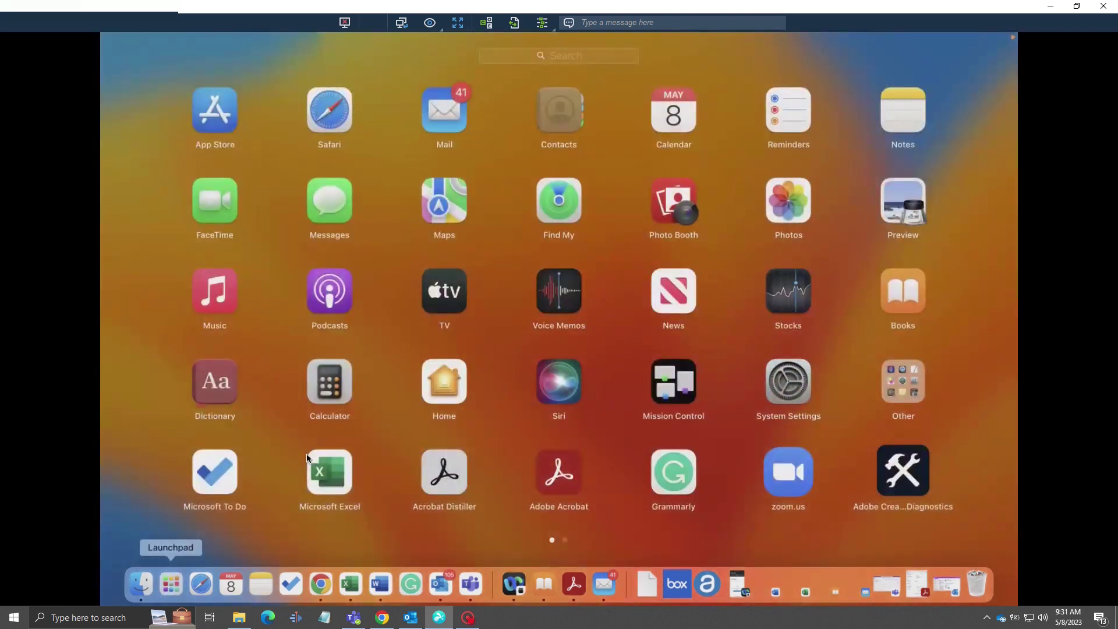
{"action": "left_click", "coordinate": [788, 410]}
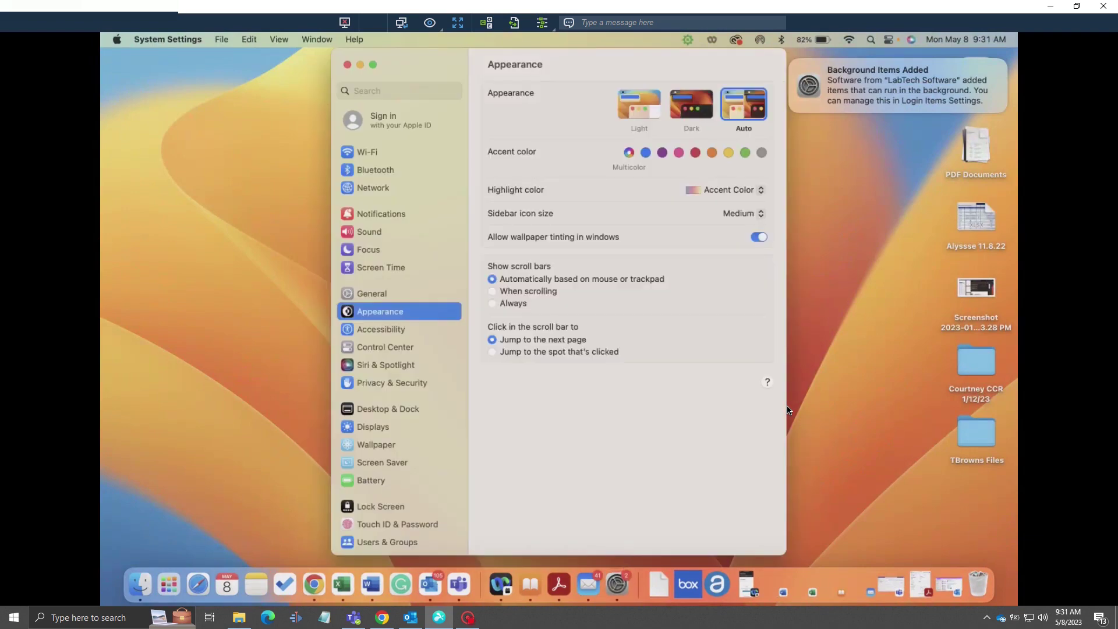
{"action": "left_click", "coordinate": [413, 410]}
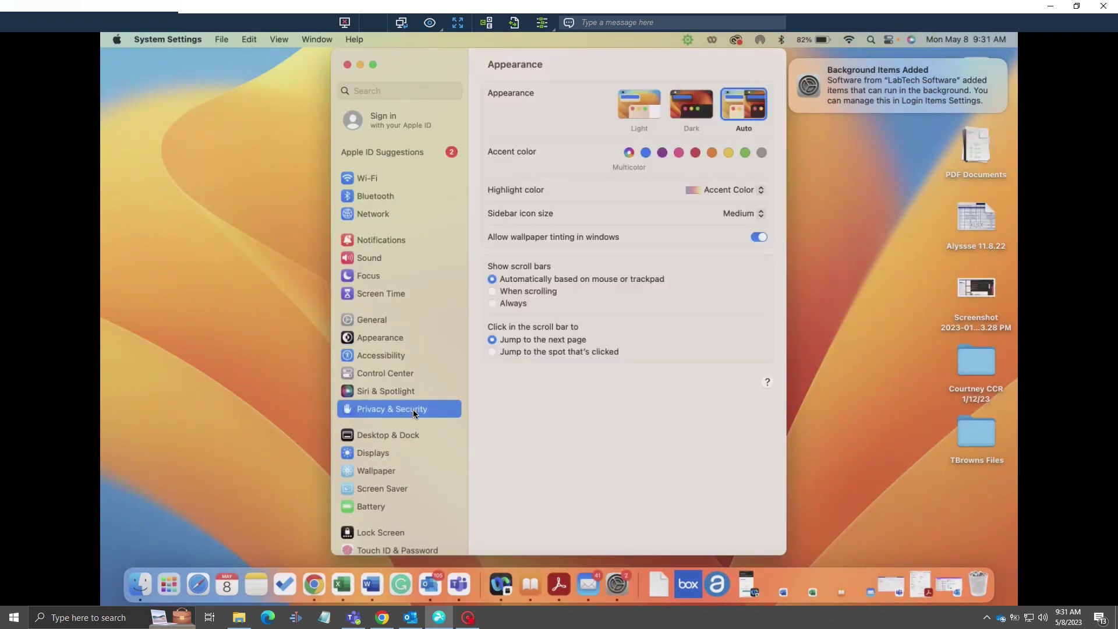
{"action": "scroll", "coordinate": [592, 364], "scroll_direction": "down", "scroll_amount": 10}
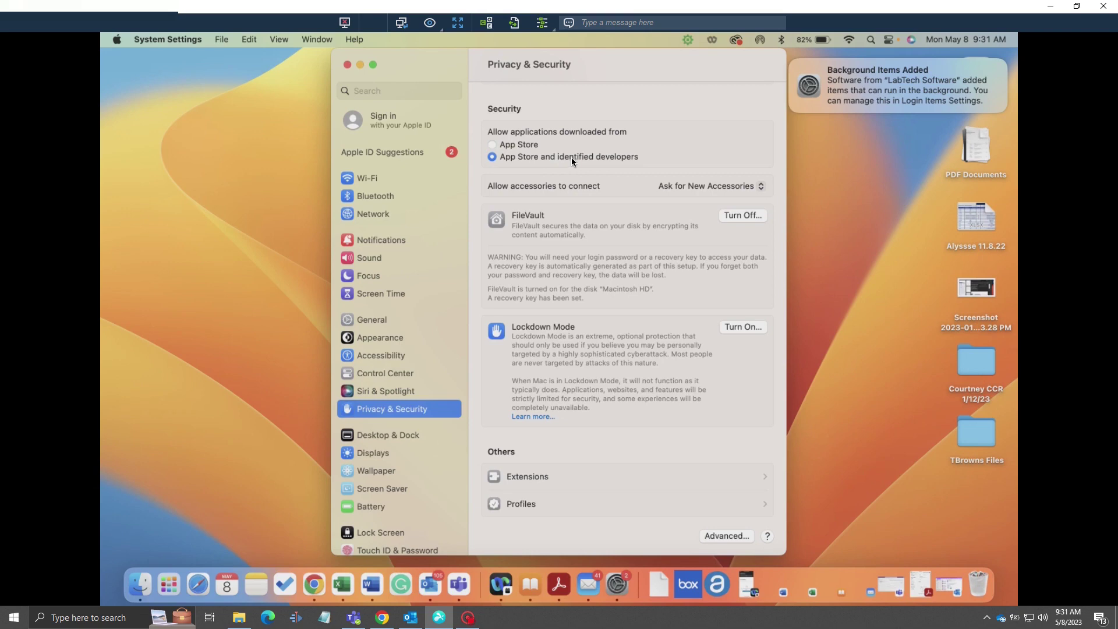
{"action": "left_click", "coordinate": [347, 64]}
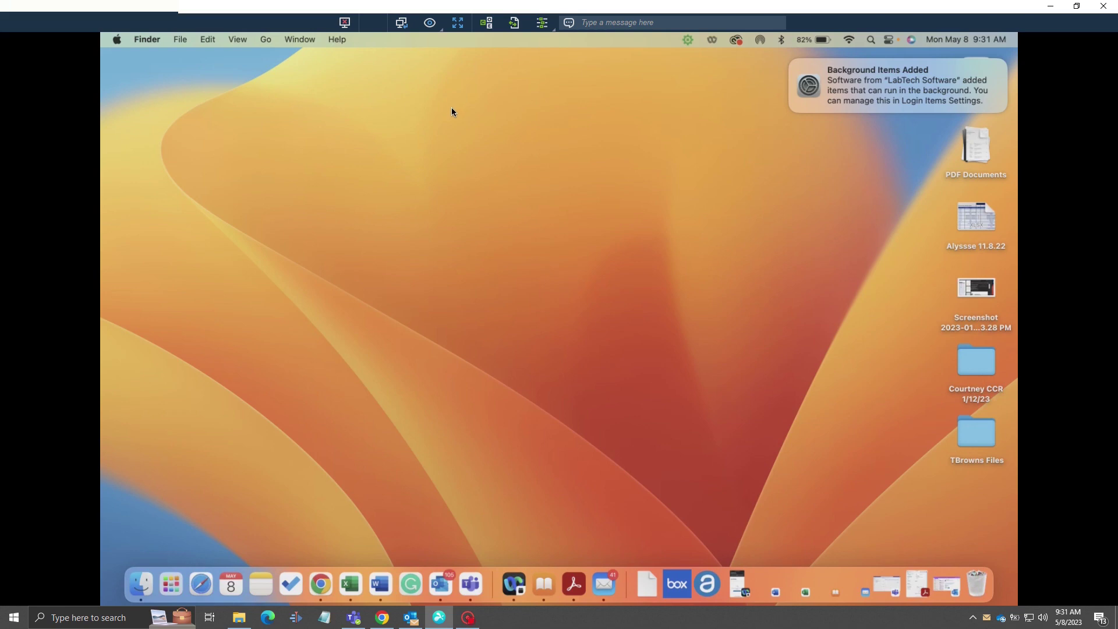
Bring up Captura's recorder window from its Windows taskbar icon
{"action": "left_click", "coordinate": [473, 620]}
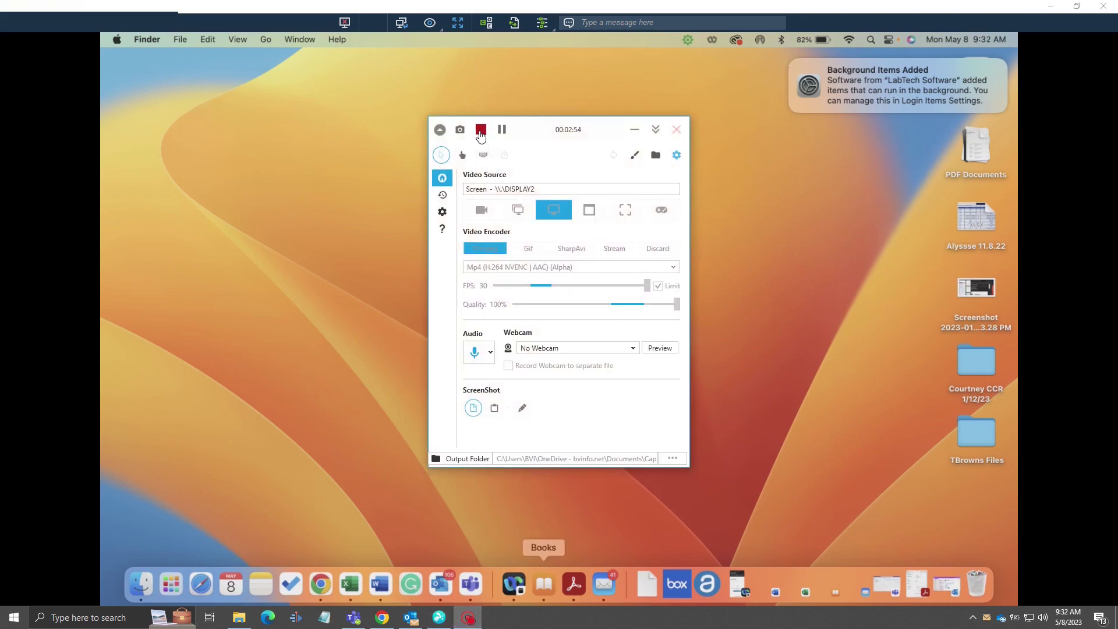